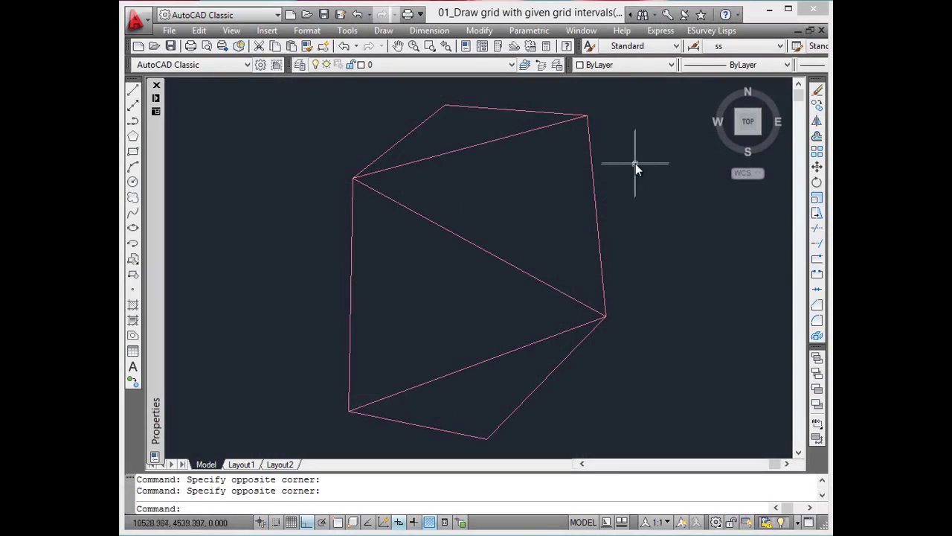
Draw a 10-unit grid spanning below-left to above-right of the survey outline, with point snapping declined
click(711, 31)
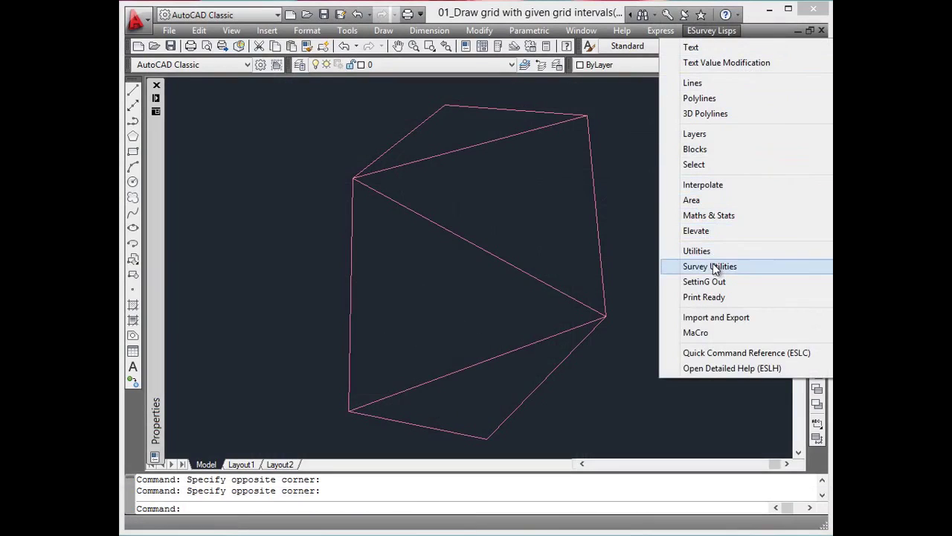
mouse_move(714, 269)
click(564, 267)
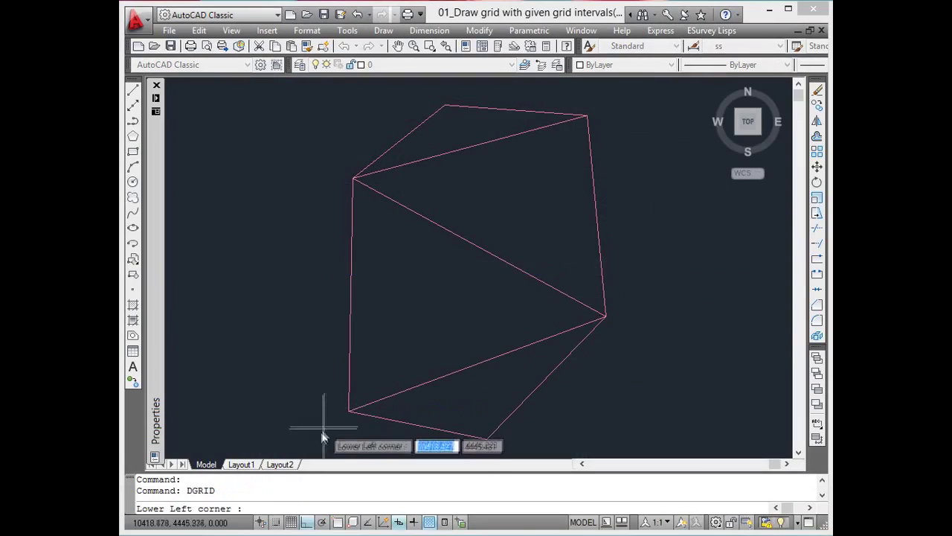
click(306, 446)
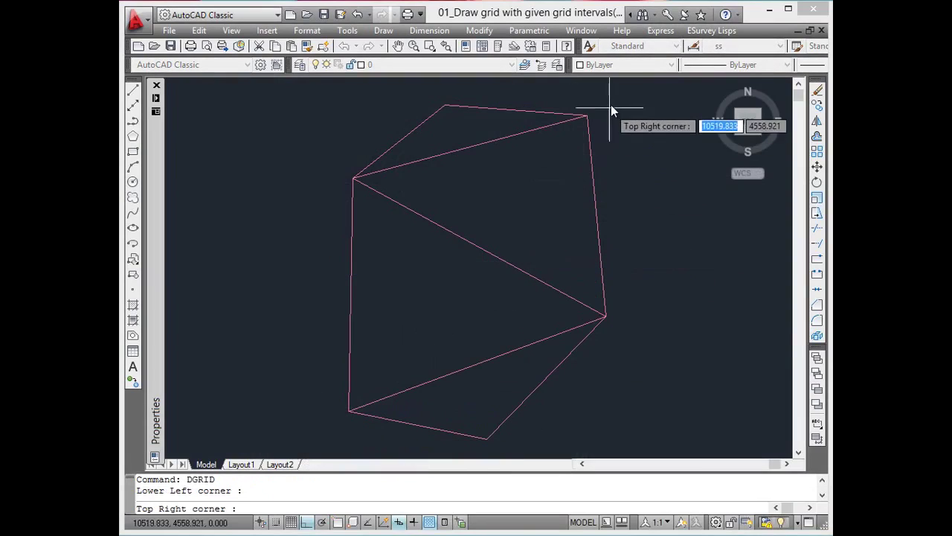
click(626, 85)
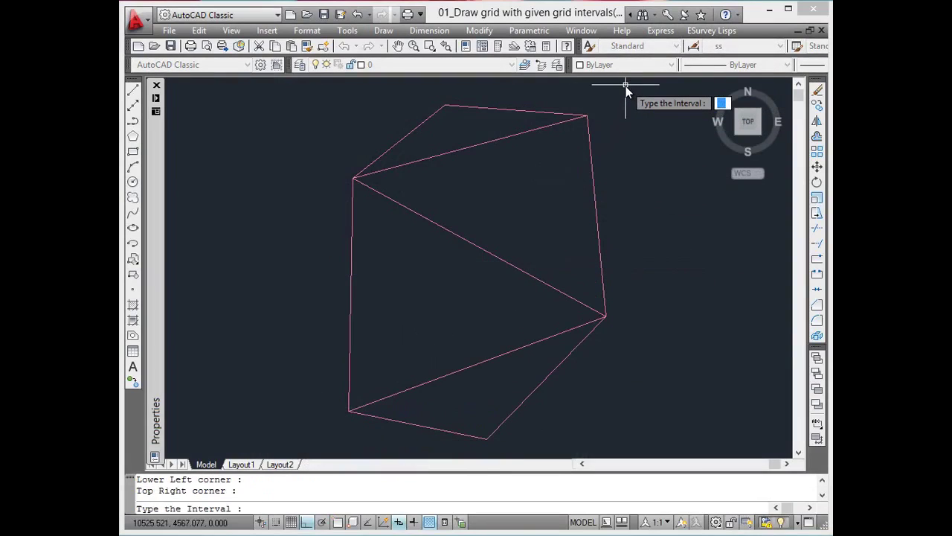
text(10)
key(Return)
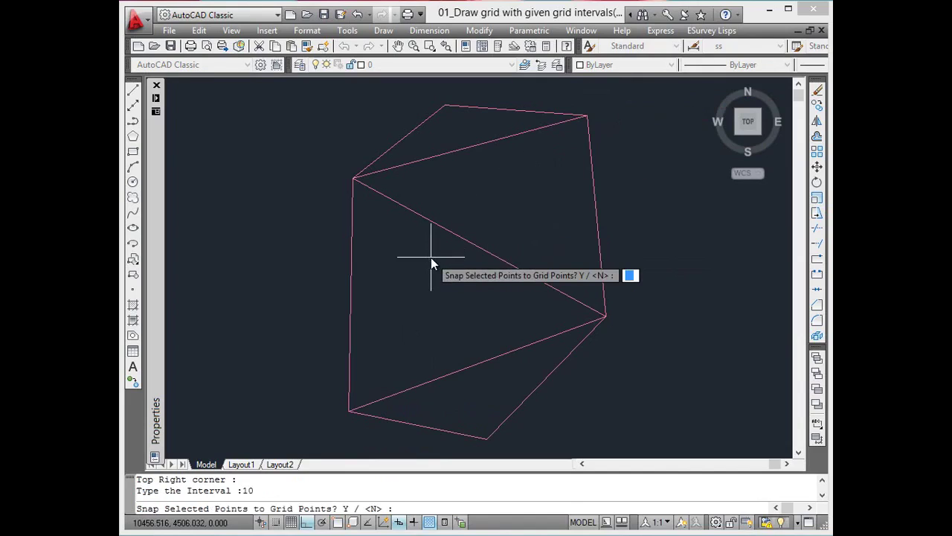
text(n)
key(Return)
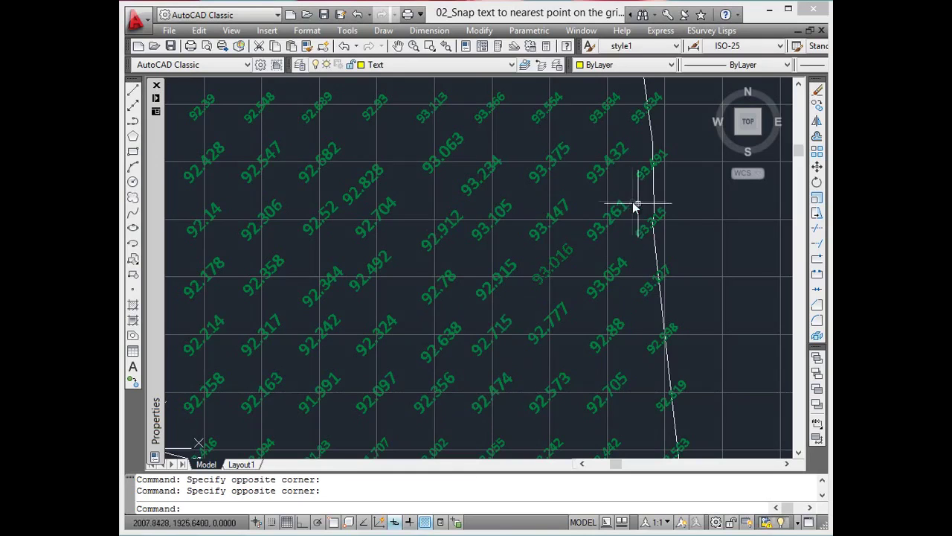
Snap the 35 window-selected left-side elevation labels onto grid points with a snap value of 5
click(710, 30)
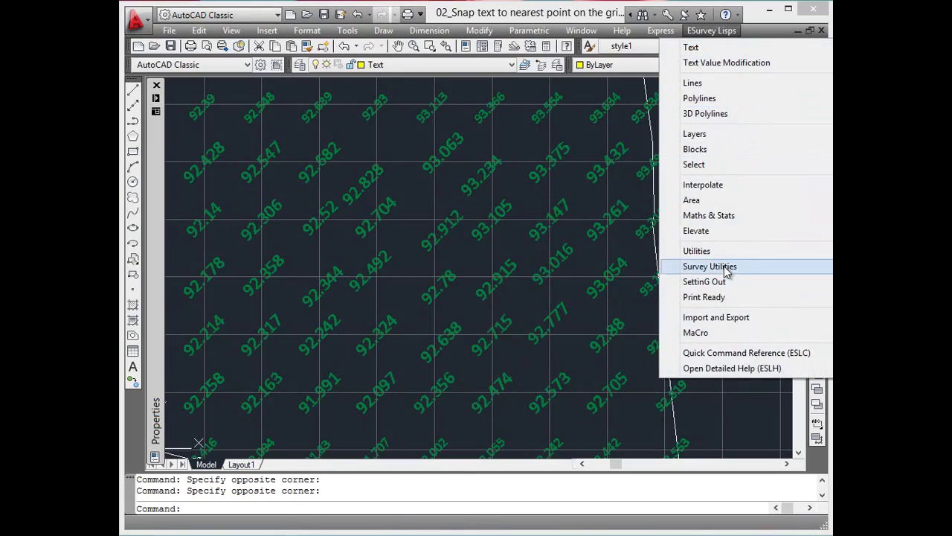
mouse_move(667, 269)
click(525, 282)
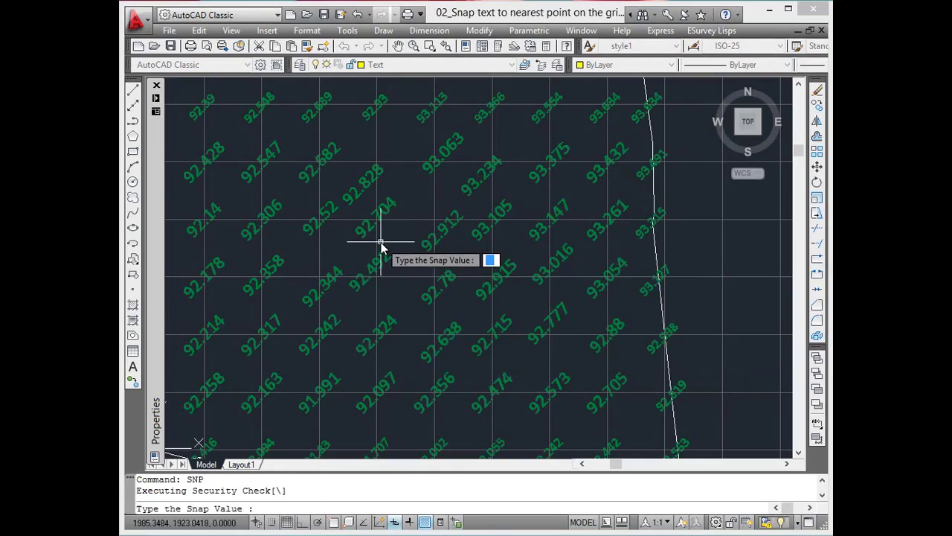
text(5)
key(Return)
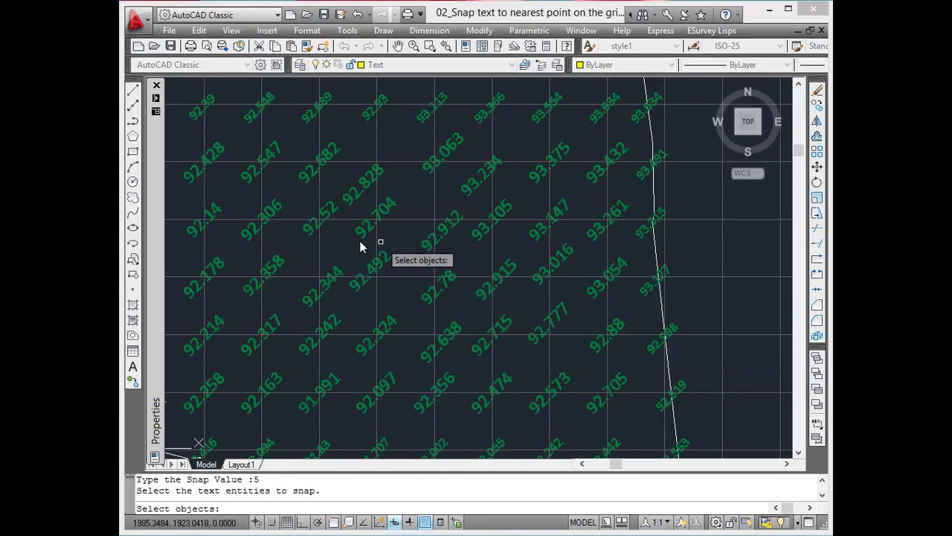
click(191, 129)
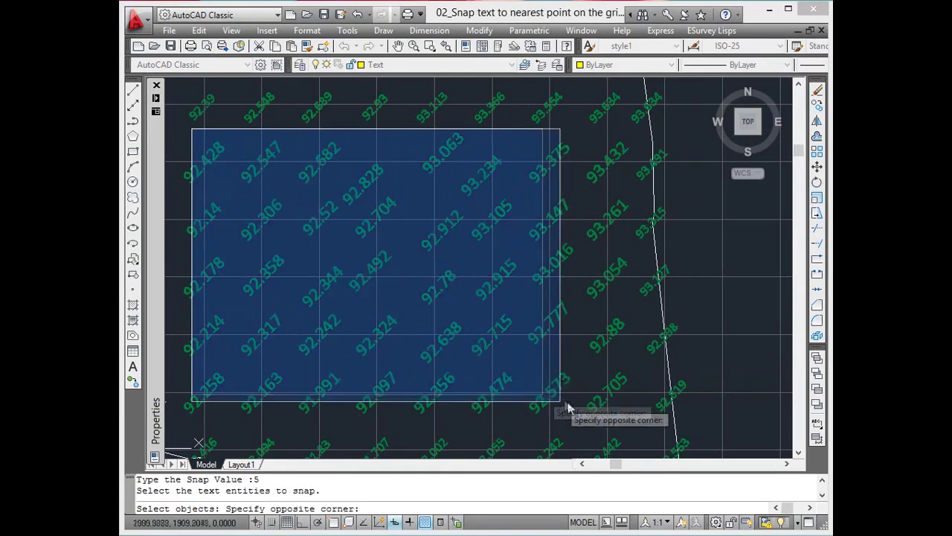
click(647, 427)
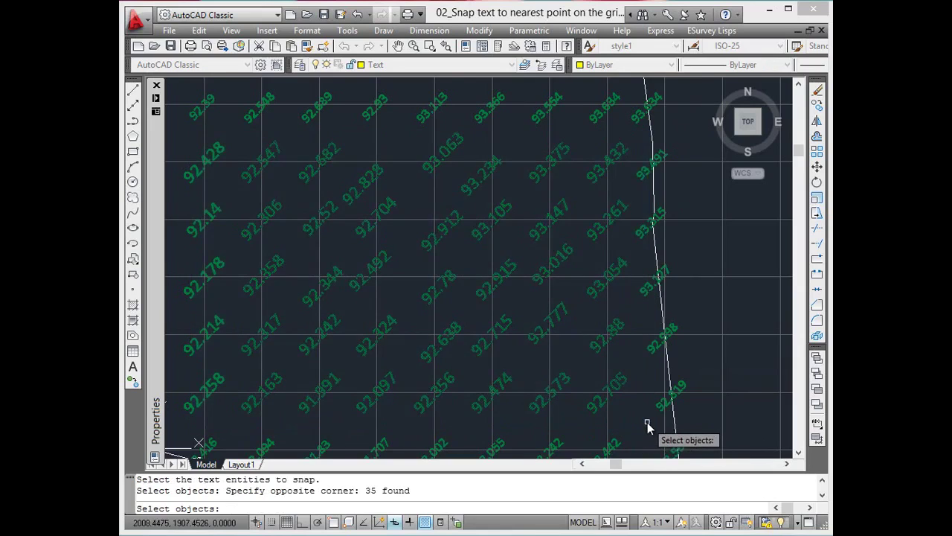
key(Return)
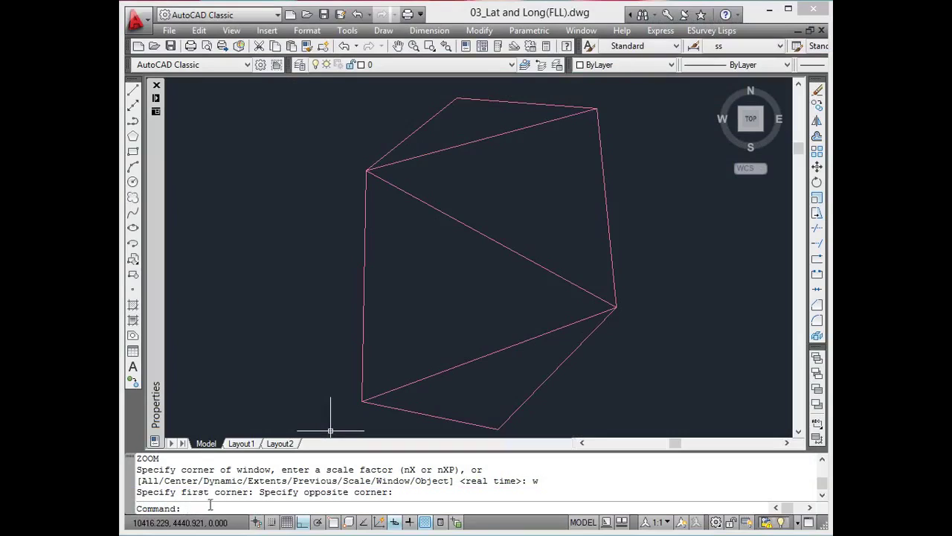
Set the lat/long datum to NAD83/WGS84, North hemisphere, zone 43, and save it via SDS
text(sds)
key(Return)
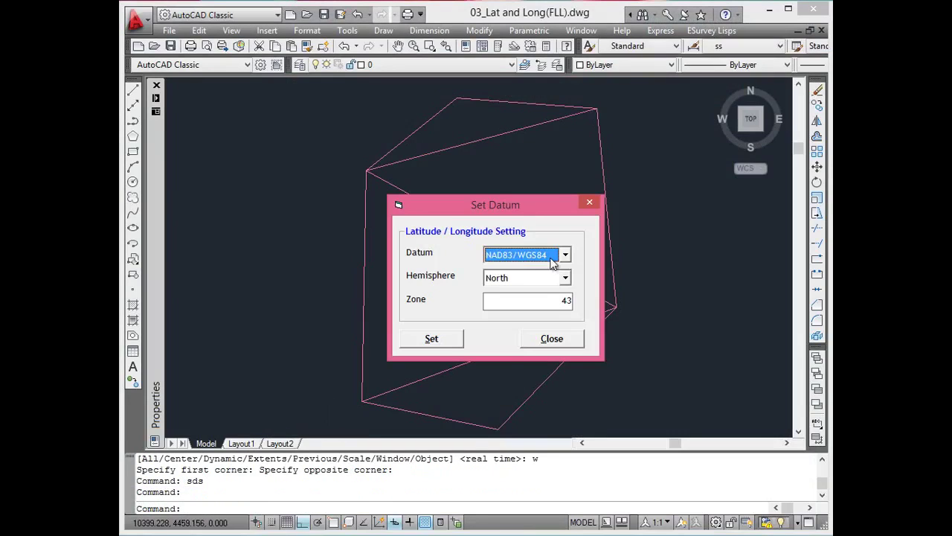
click(552, 262)
click(528, 271)
click(524, 279)
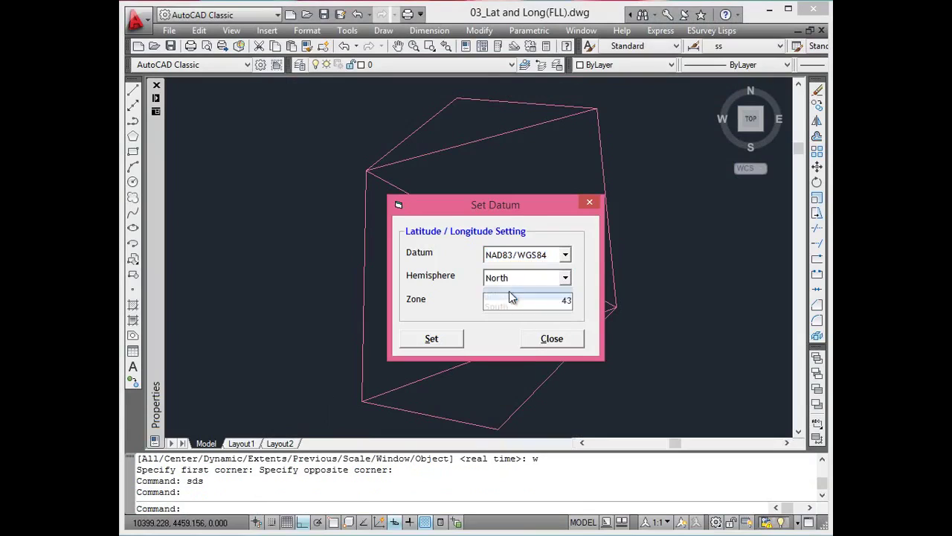
click(510, 296)
drag(555, 301, 580, 304)
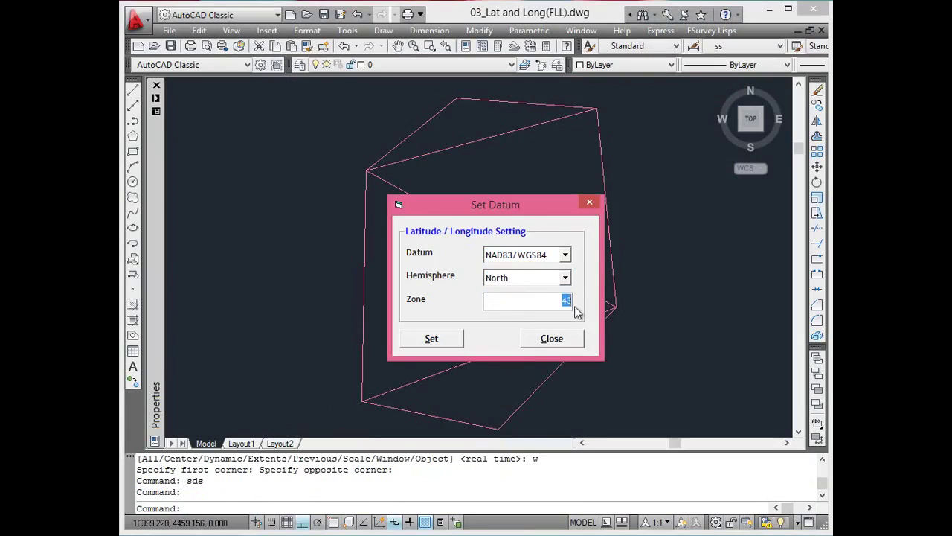
click(456, 341)
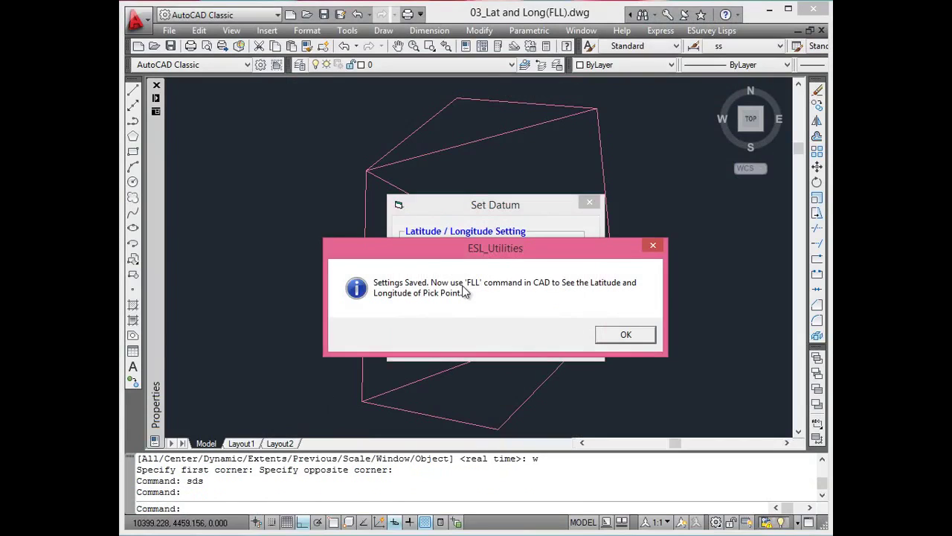
click(625, 335)
click(568, 339)
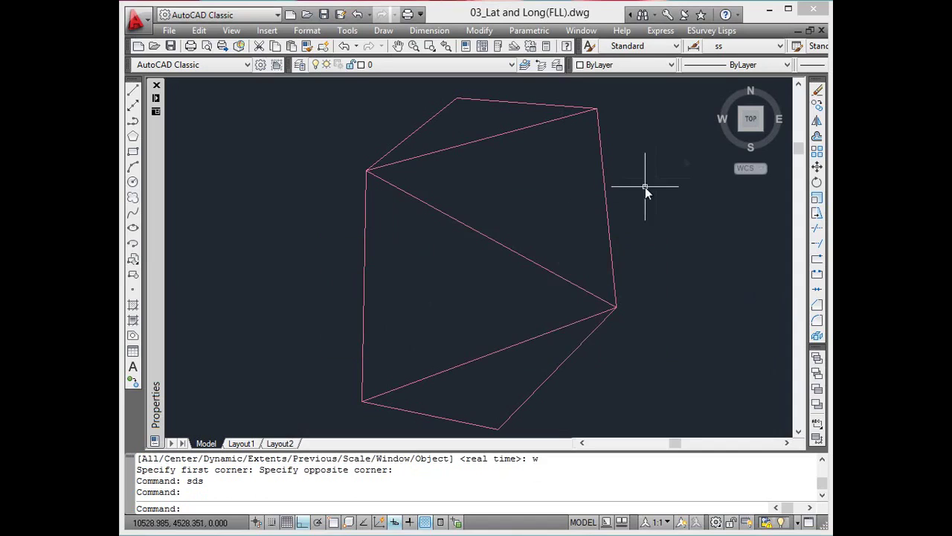
Read a picked point's latitude and longitude and highlight the reported lines in the command history
click(709, 30)
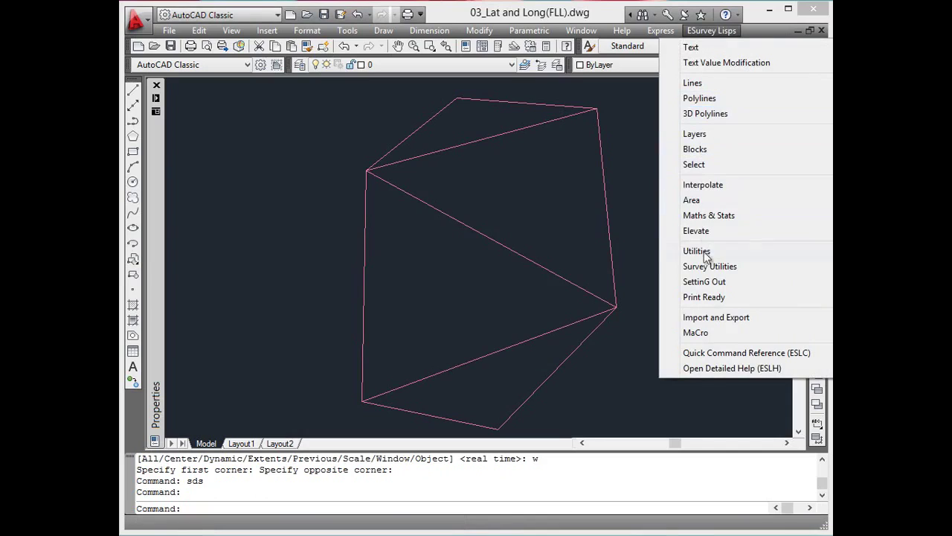
mouse_move(706, 268)
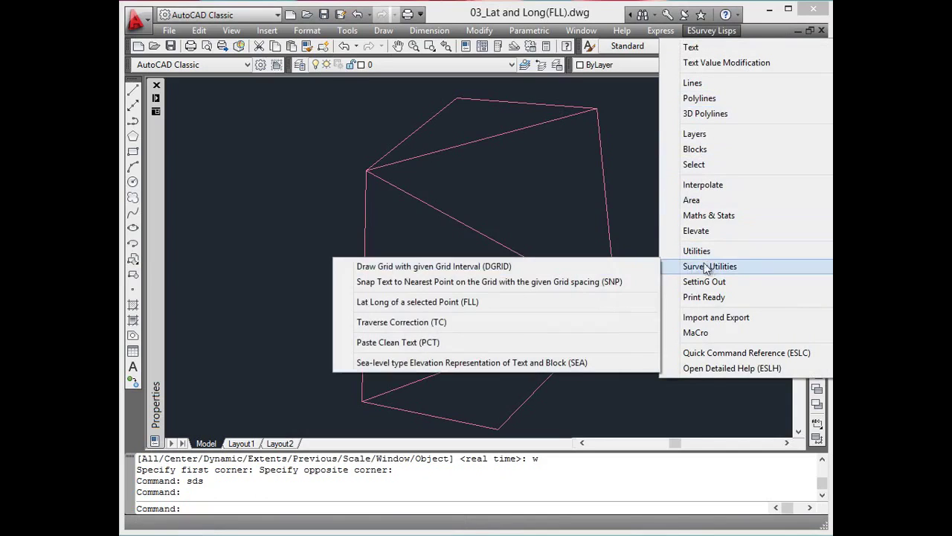
click(524, 301)
click(436, 283)
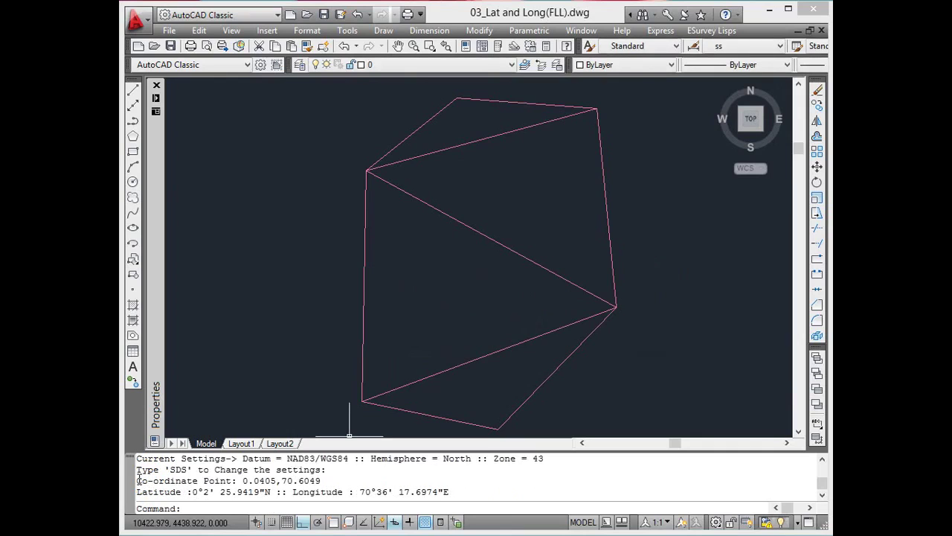
drag(137, 481, 462, 493)
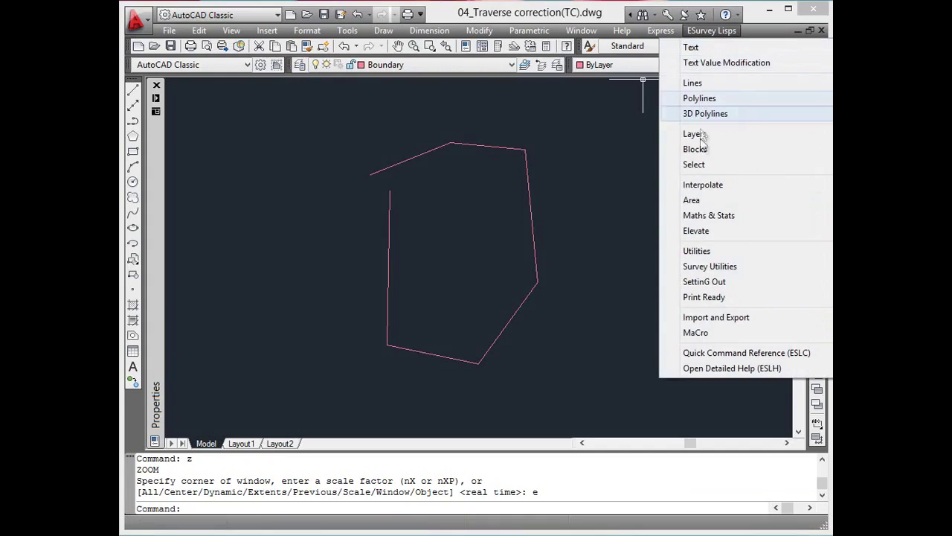
Correct the closed boundary polyline with the Bowditch method and place the correction table beside it
mouse_move(721, 270)
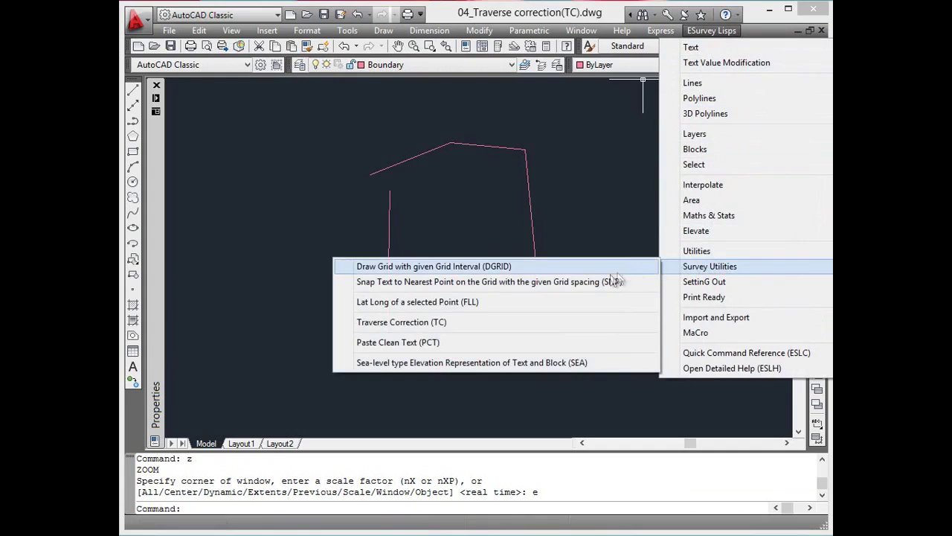
click(455, 322)
text(c)
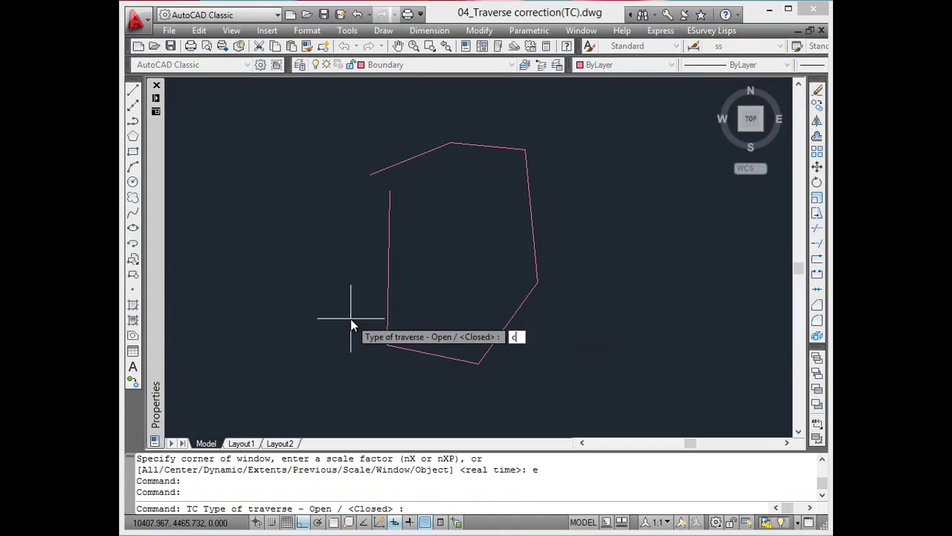
key(Return)
click(389, 259)
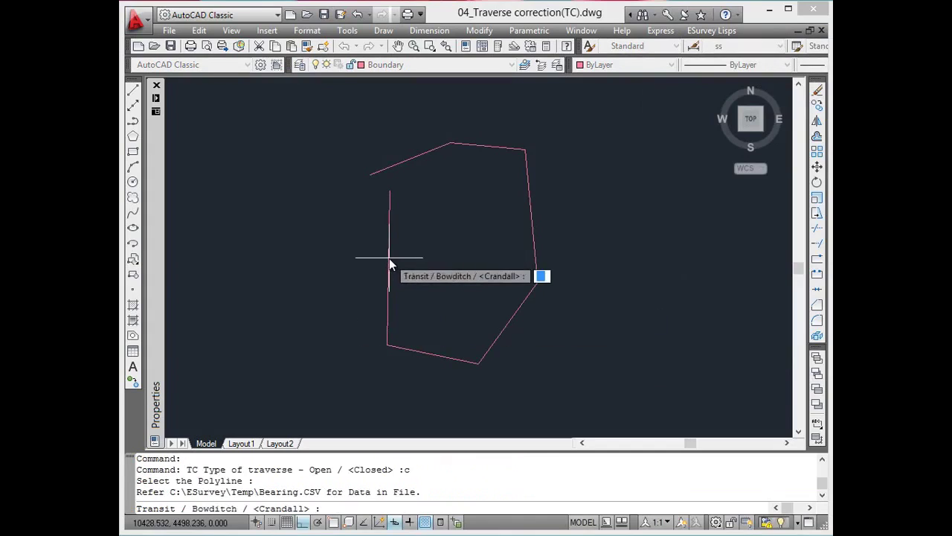
text(b)
key(Return)
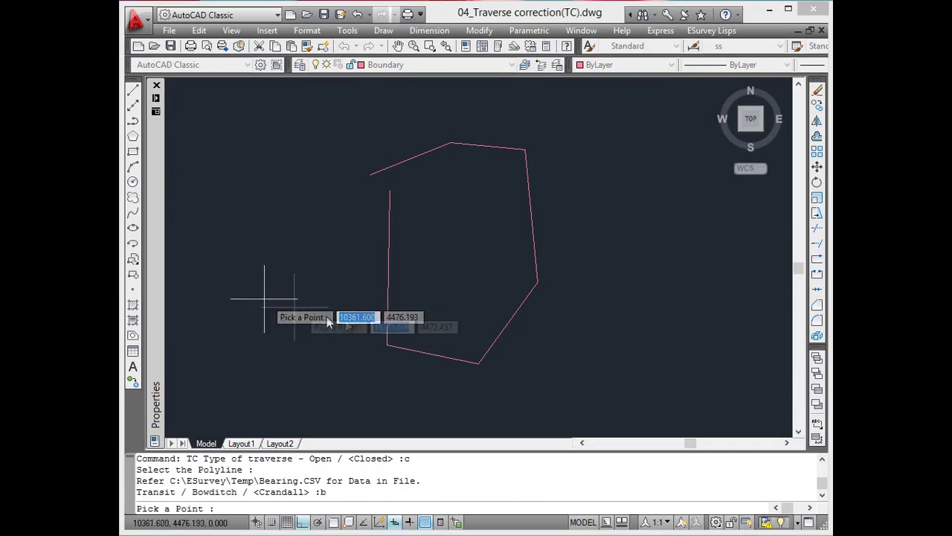
click(575, 190)
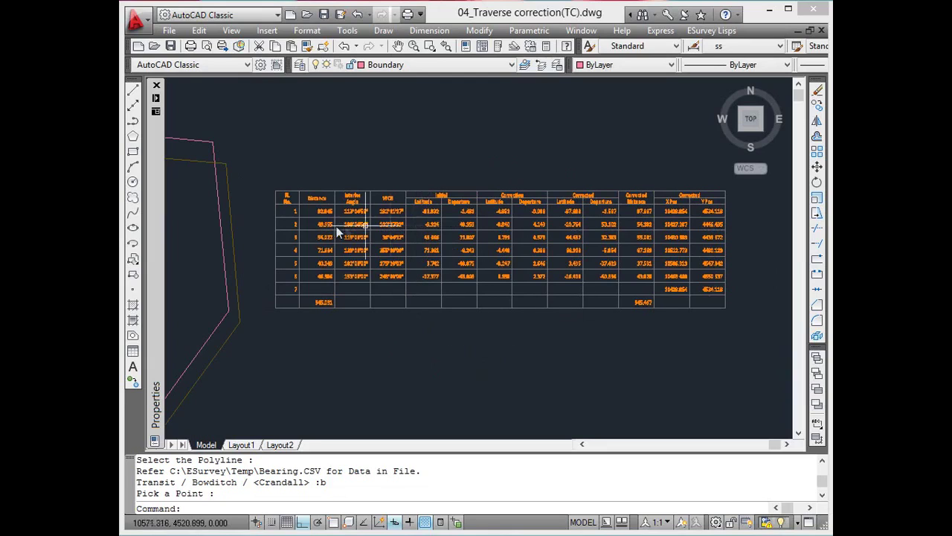
scroll(308, 225, up, 4)
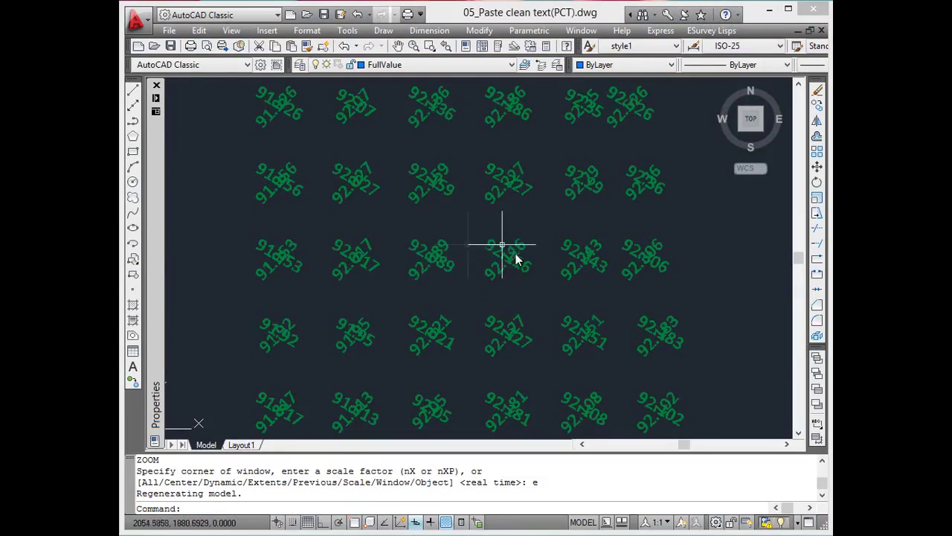
Run Paste Clean Text on all 60 overlapping elevation texts, then check one imported text
click(711, 30)
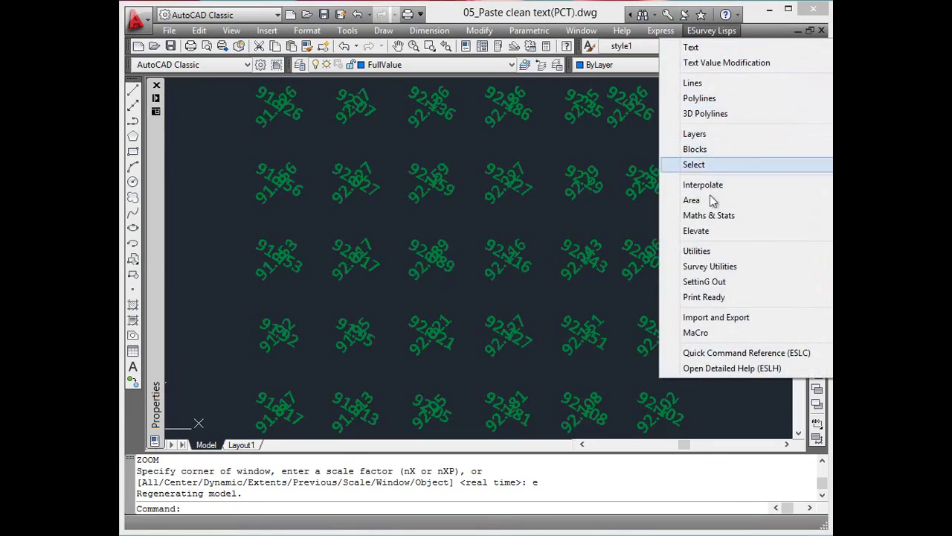
mouse_move(737, 266)
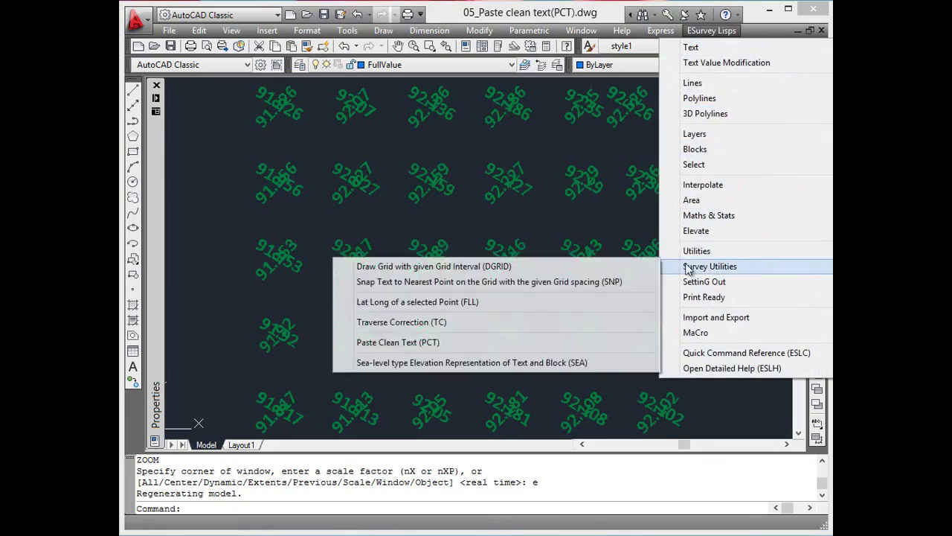
click(447, 342)
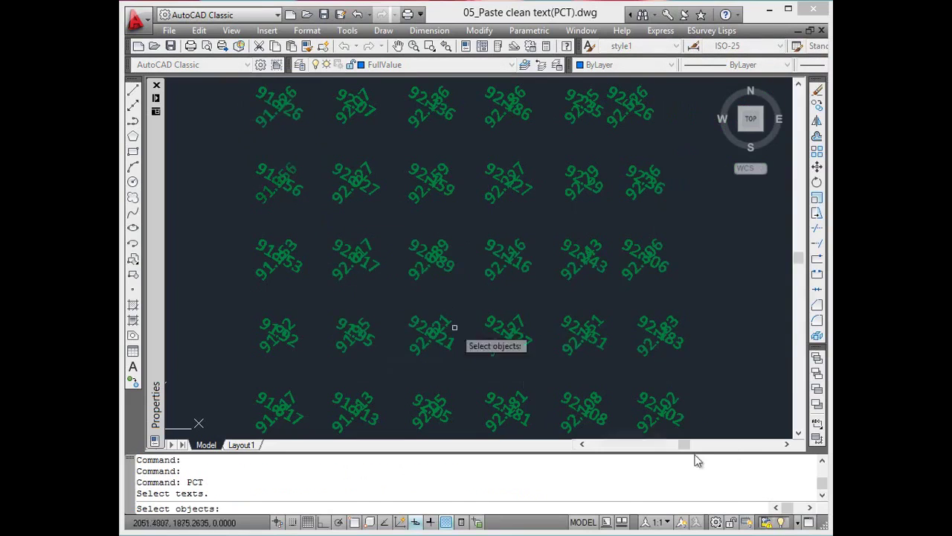
click(727, 430)
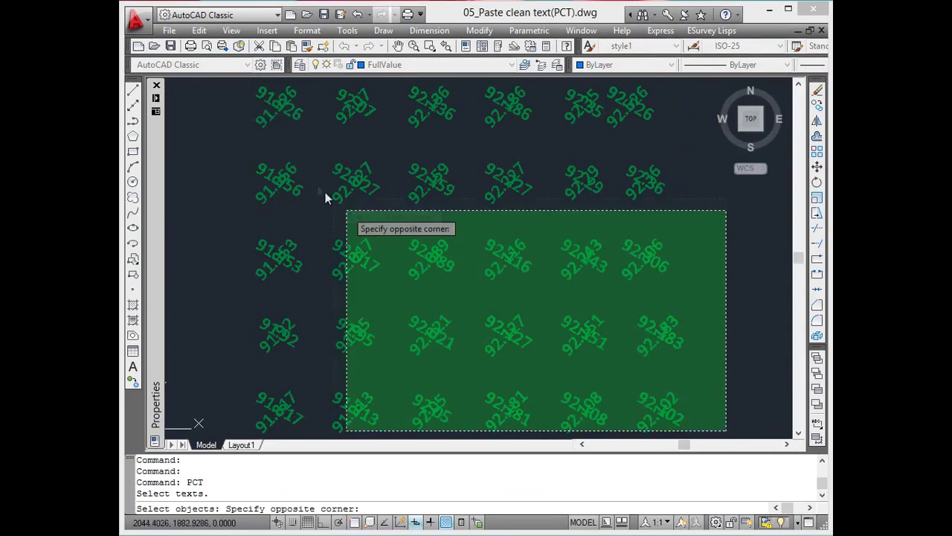
click(237, 91)
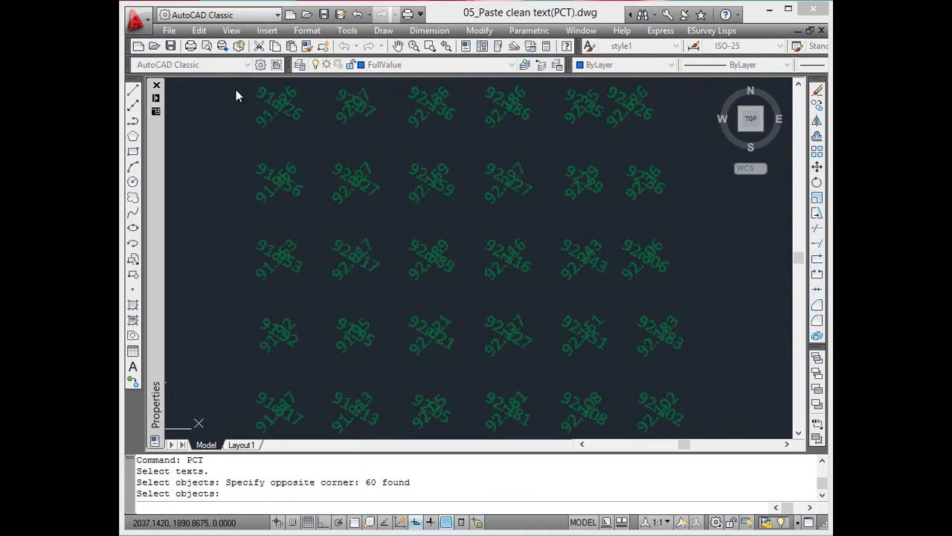
key(Return)
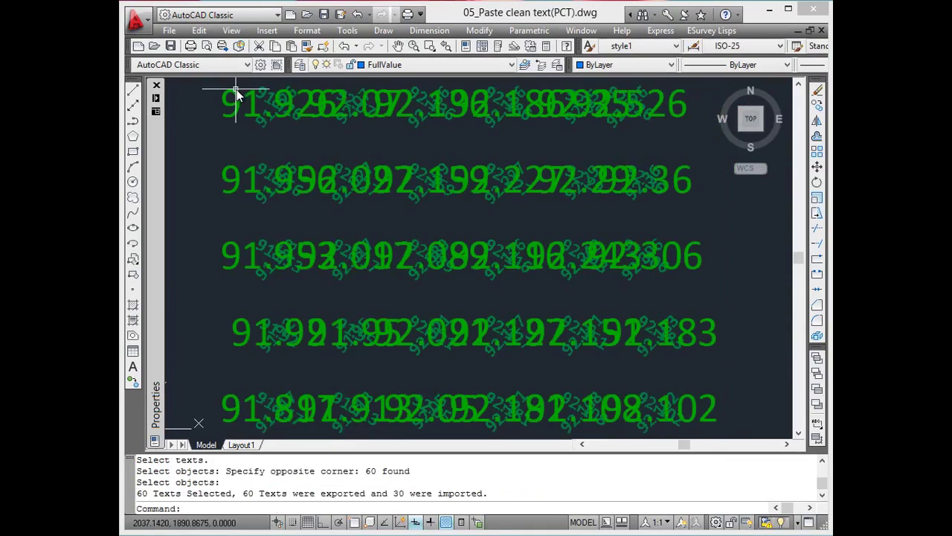
click(238, 257)
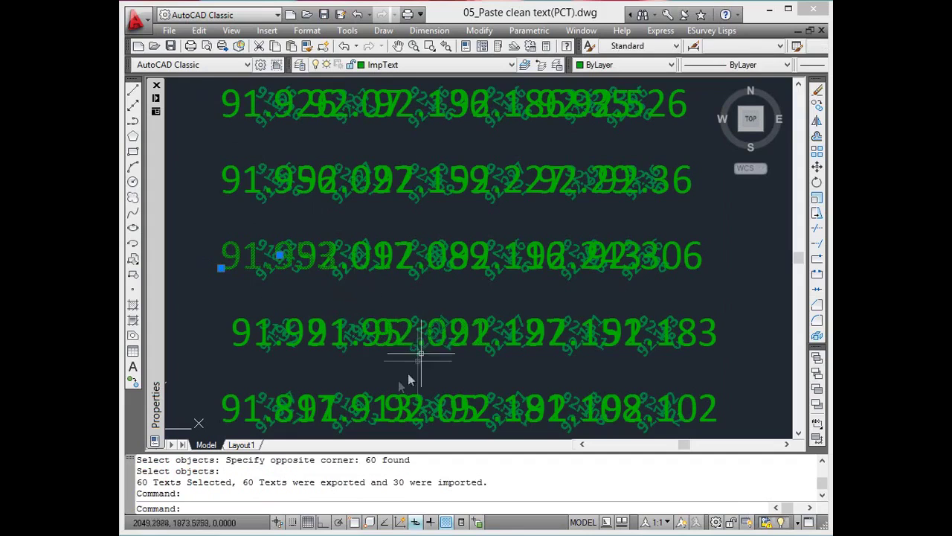
key(Escape)
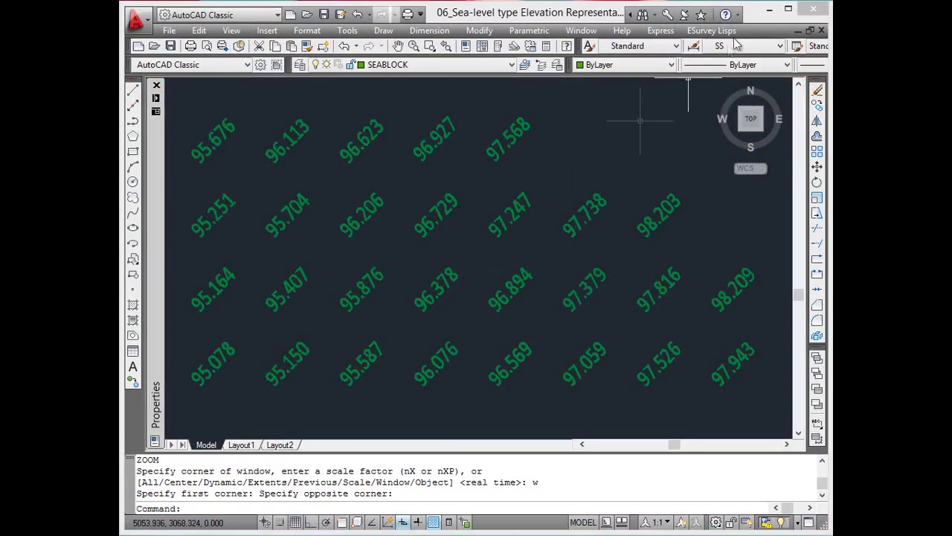
Run SEA with the Text option on all 28 window-selected elevation texts, producing whole-metre/decimal labels
click(722, 31)
mouse_move(711, 266)
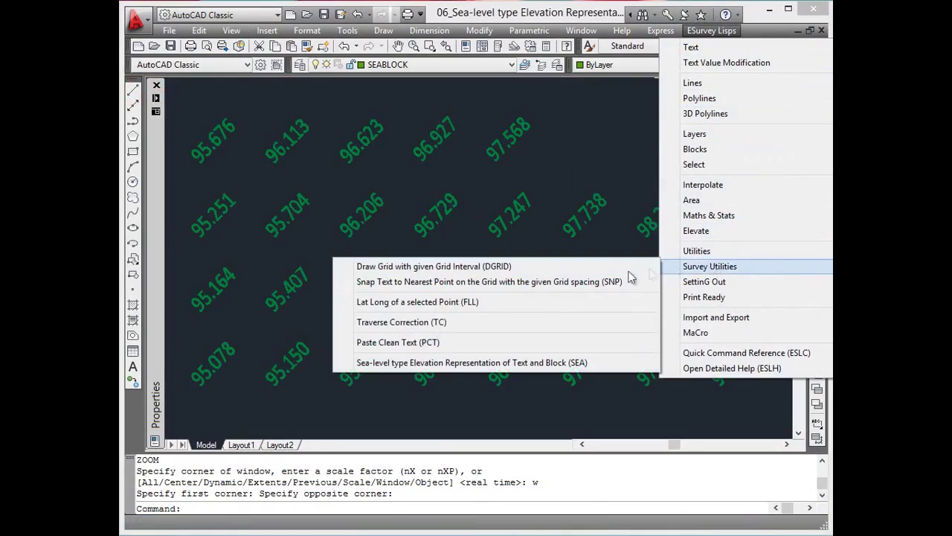
click(463, 363)
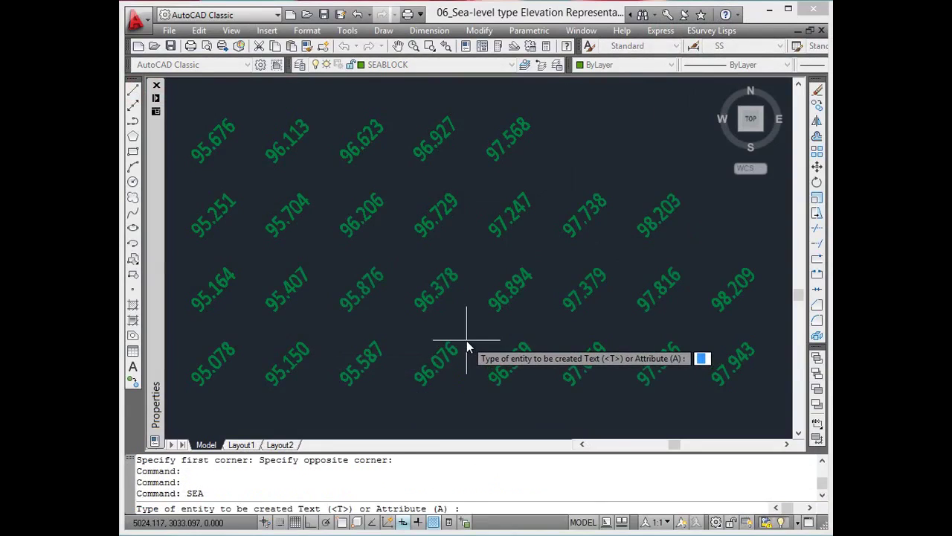
text(t)
key(Return)
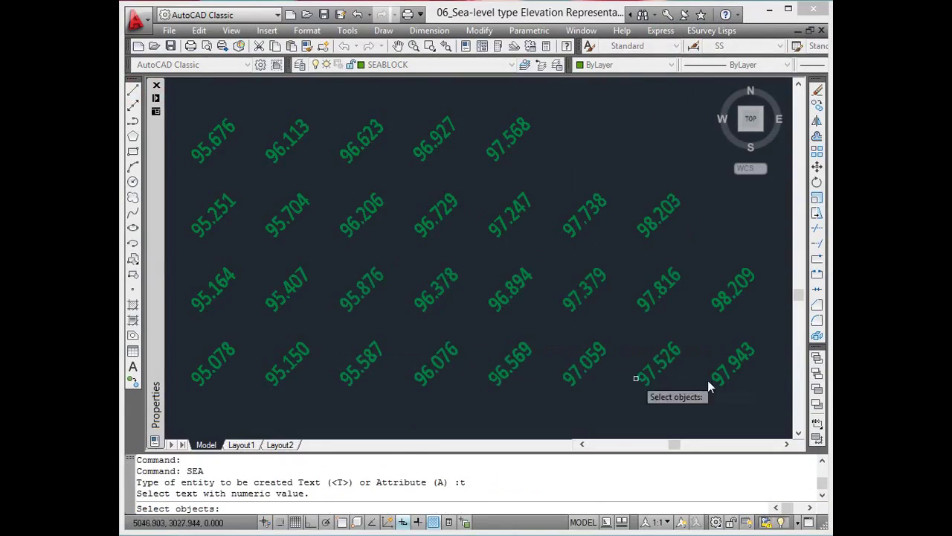
click(767, 414)
click(206, 121)
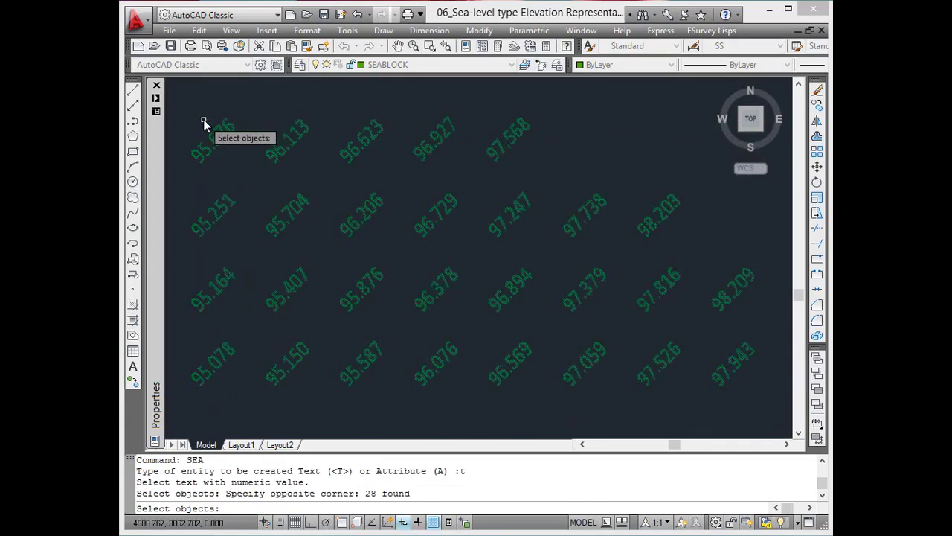
key(Return)
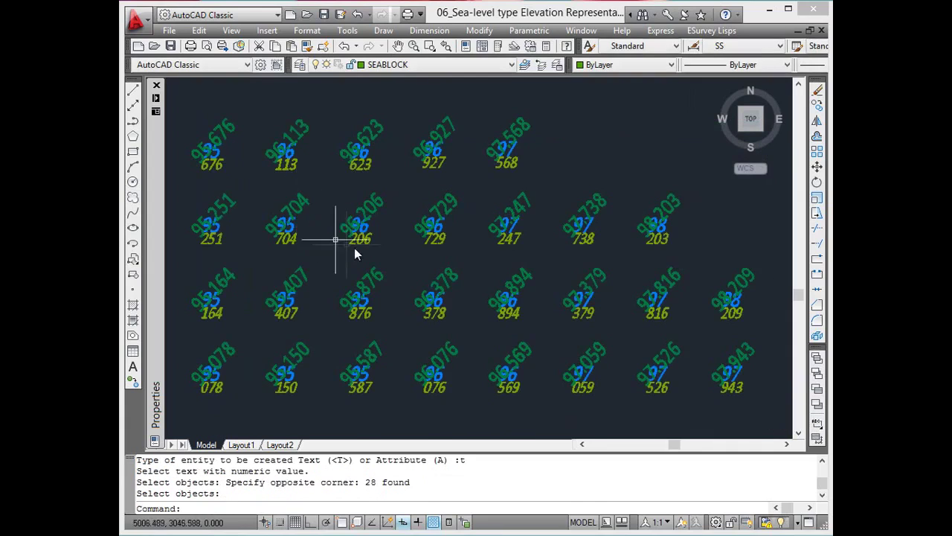